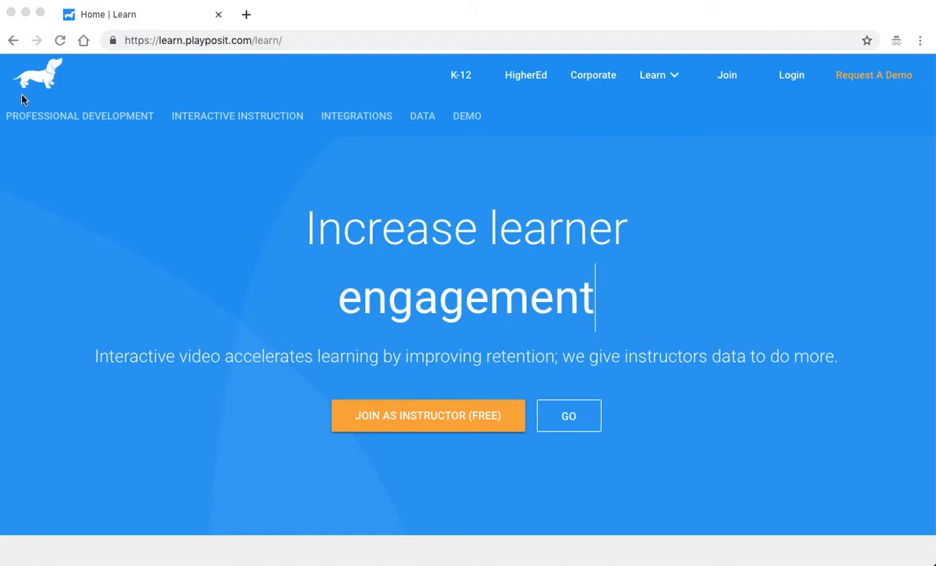
{"action": "left_click", "coordinate": [64, 146]}
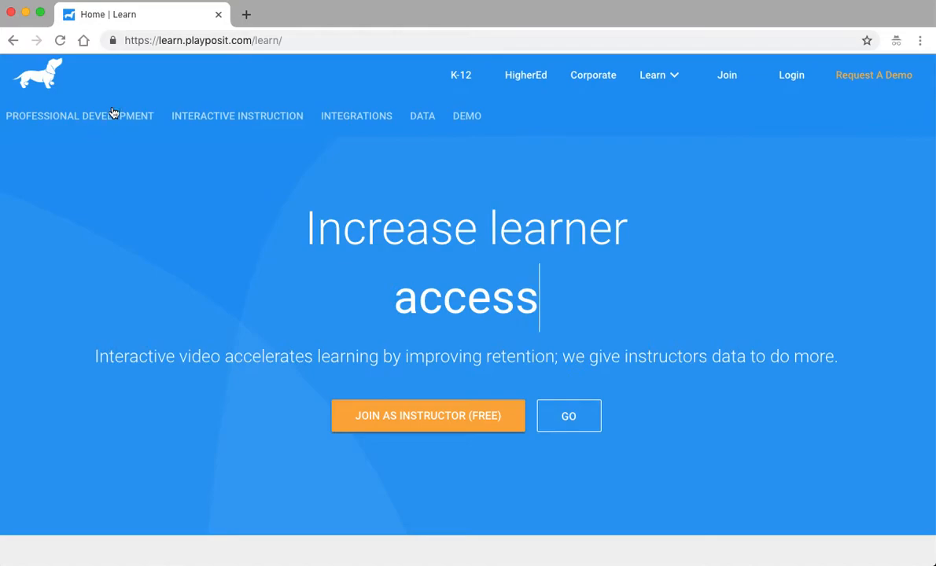
{"action": "left_click_drag", "start_coordinate": [92, 354], "coordinate": [214, 364]}
{"action": "left_click", "coordinate": [215, 364]}
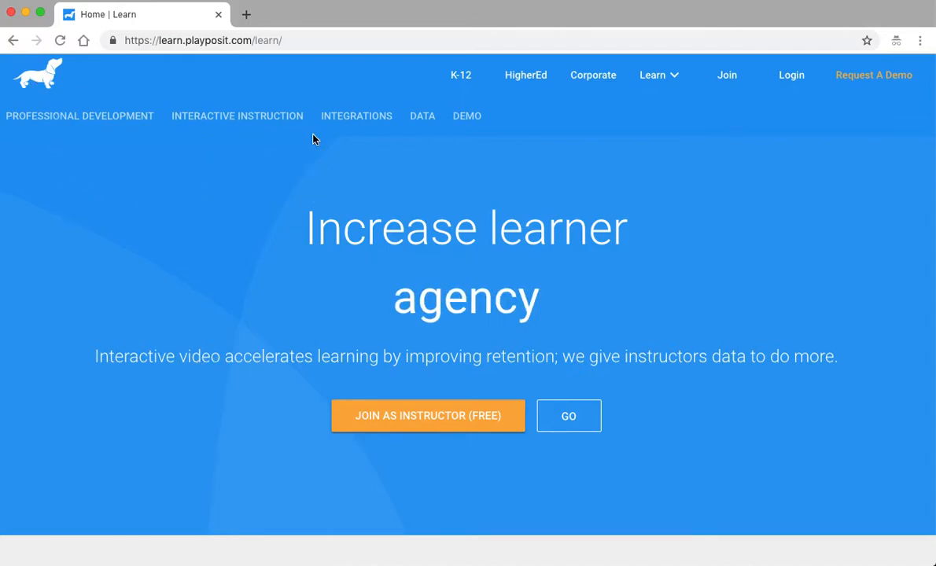
View the sign-up page with its single sign-on and registration options, and close it.
{"action": "left_click", "coordinate": [728, 84]}
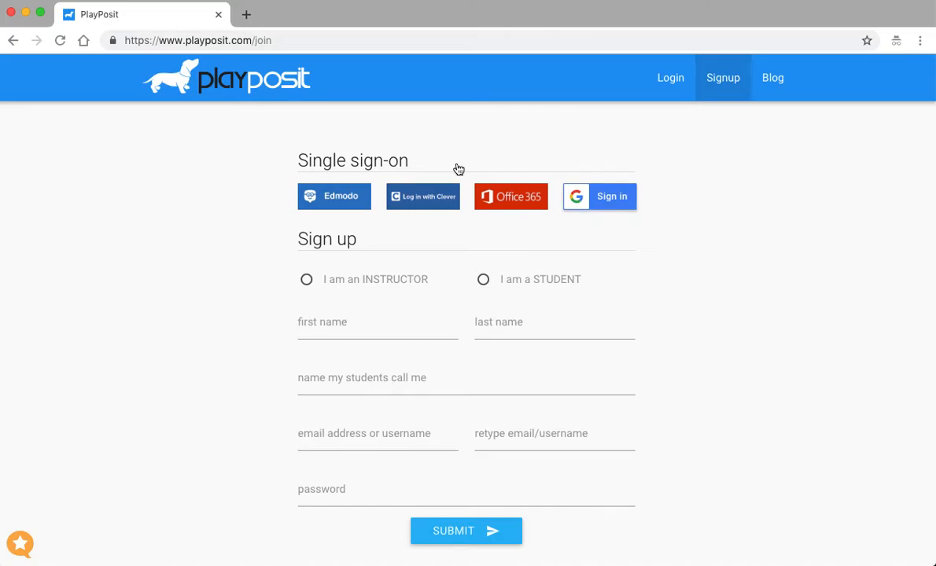
{"action": "left_click", "coordinate": [218, 14]}
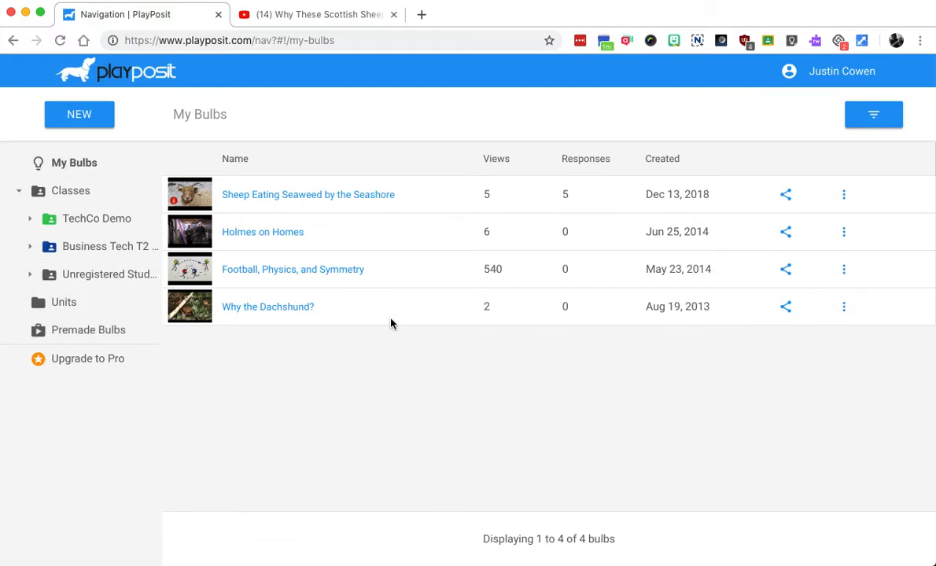
Copy the web address of the YouTube video "Why These Scottish Sheep Eat Seaweed".
{"action": "left_click", "coordinate": [271, 15]}
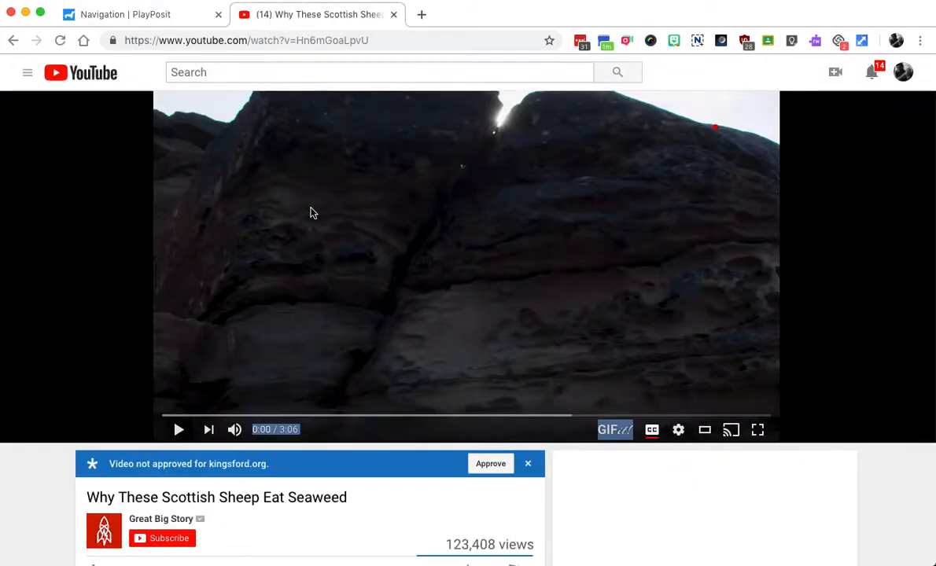
{"action": "scroll", "coordinate": [122, 396], "scroll_direction": "down", "scroll_amount": 1}
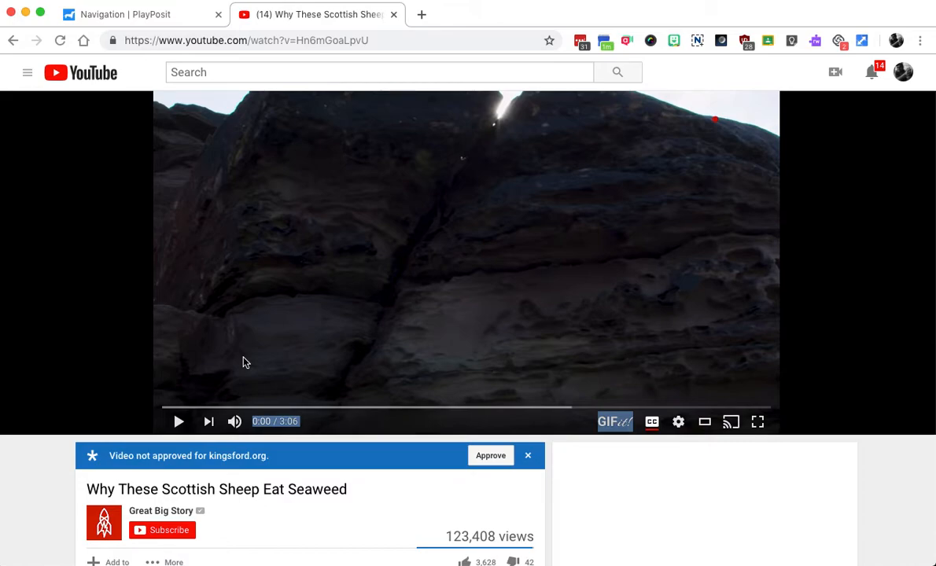
{"action": "left_click", "coordinate": [288, 44]}
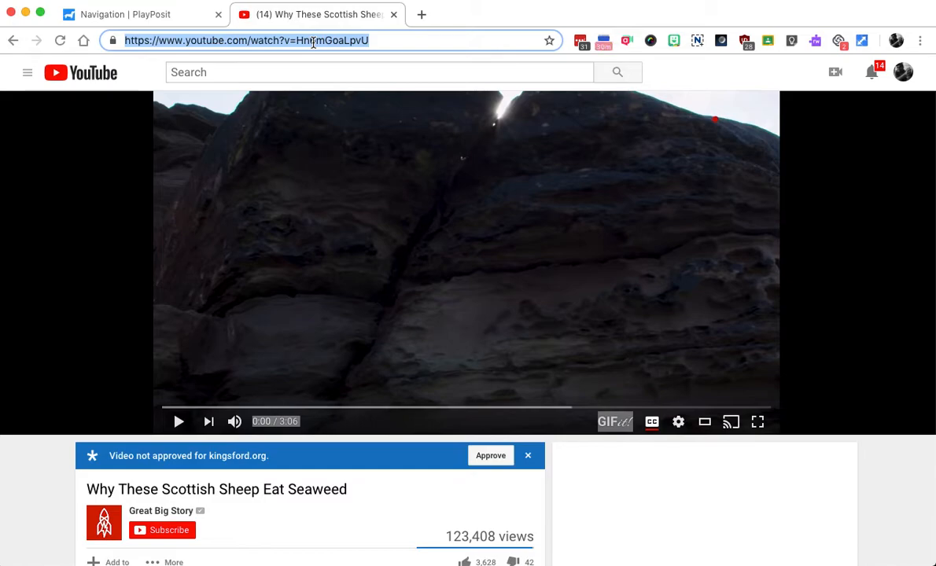
{"action": "right_click", "coordinate": [314, 43]}
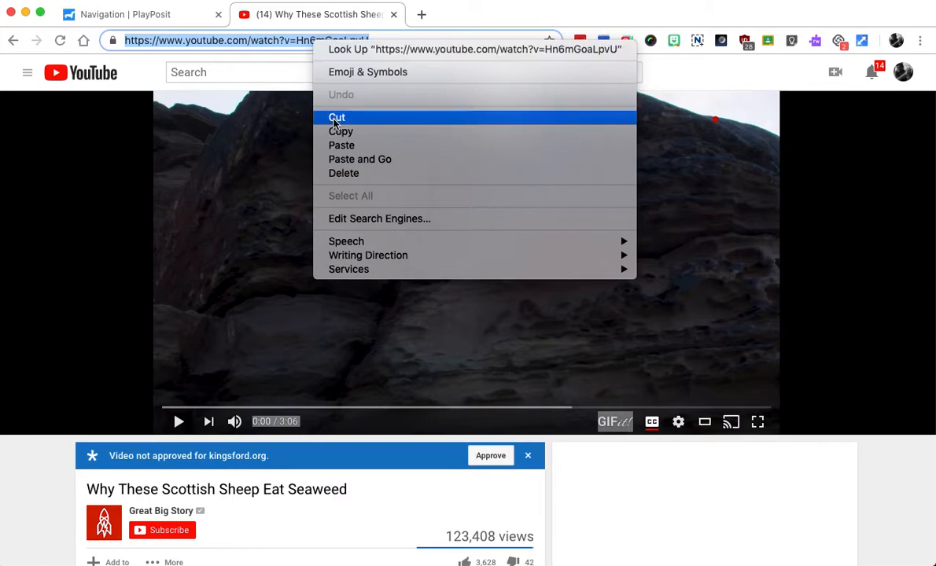
{"action": "left_click", "coordinate": [271, 21]}
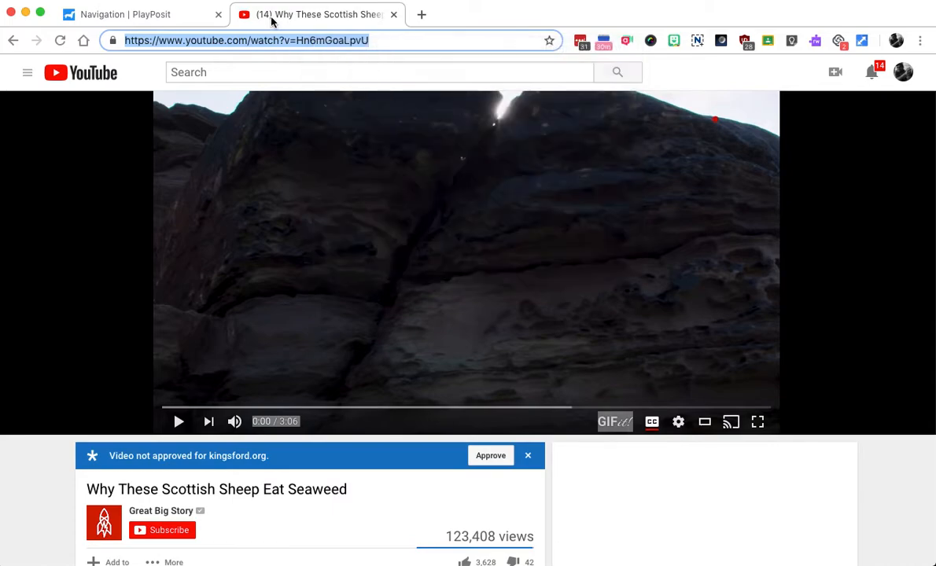
Return to the PlayPosit My Bulbs page and create a new bulb.
{"action": "left_click", "coordinate": [176, 19]}
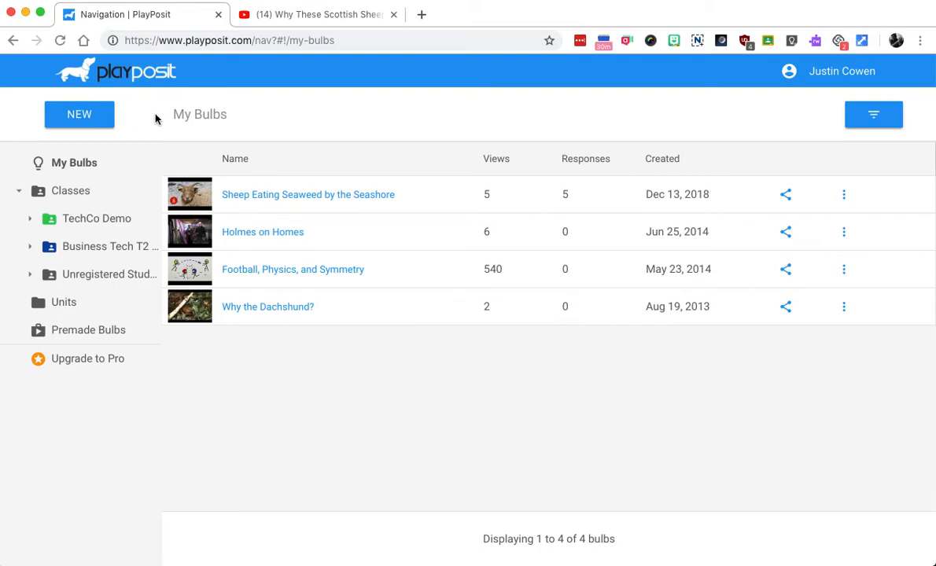
{"action": "left_click", "coordinate": [102, 124]}
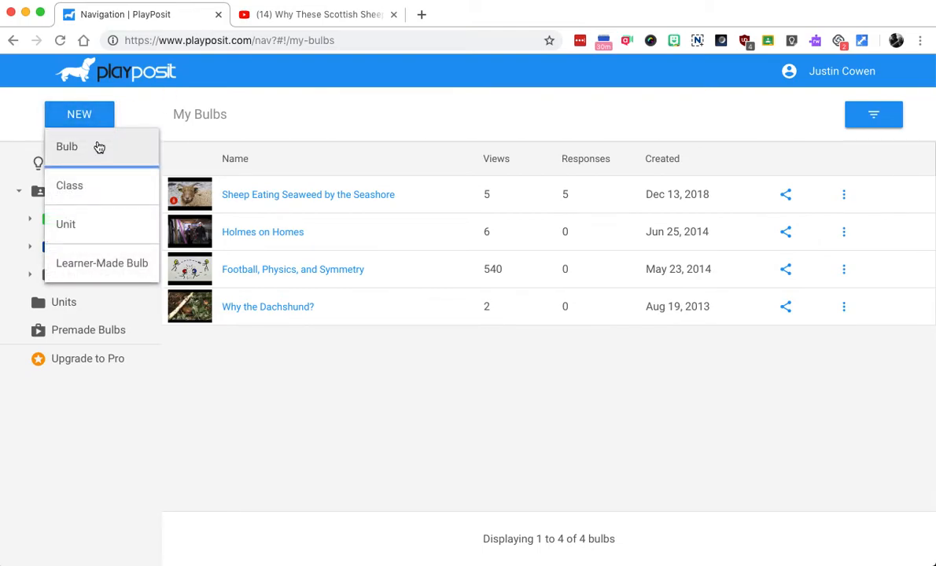
{"action": "left_click", "coordinate": [94, 152]}
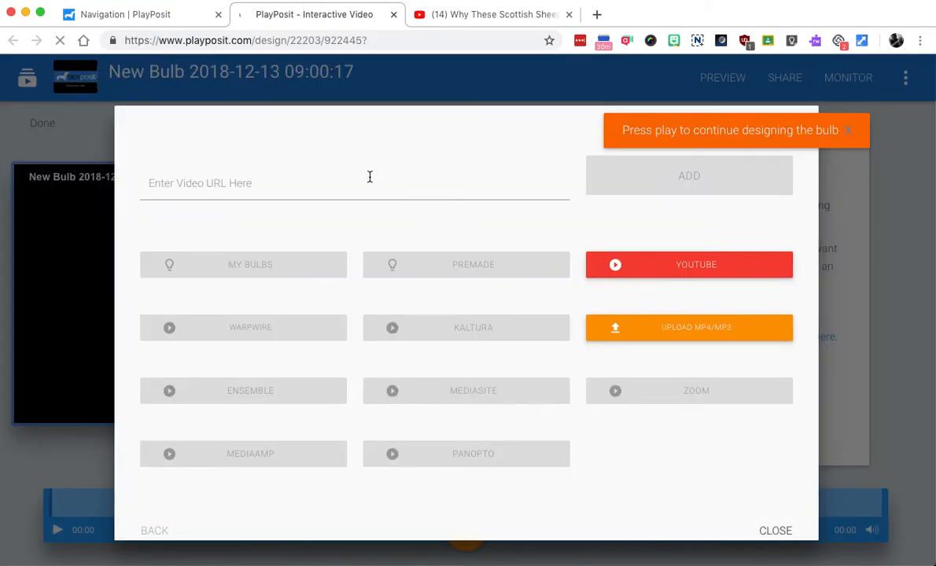
{"action": "left_click", "coordinate": [418, 182]}
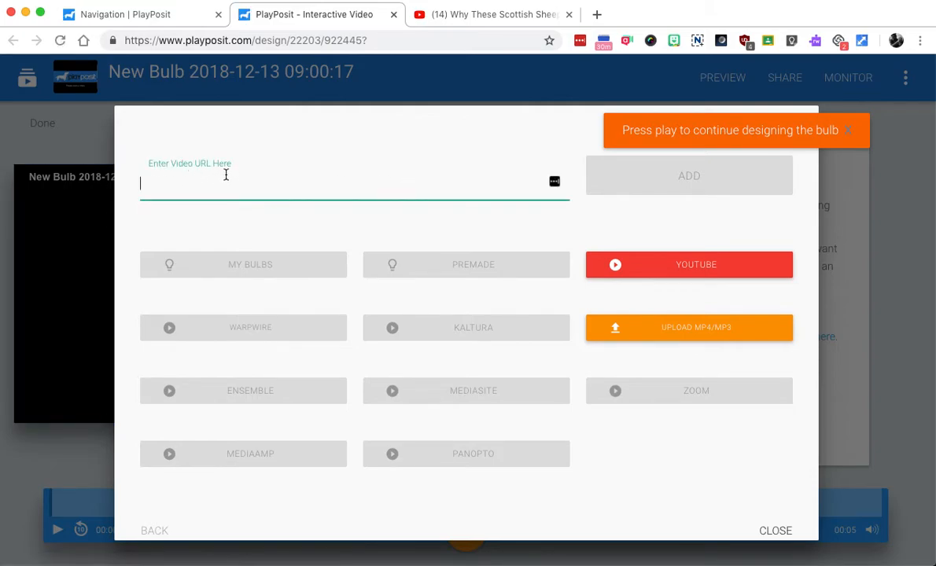
{"action": "key", "text": "super+v"}
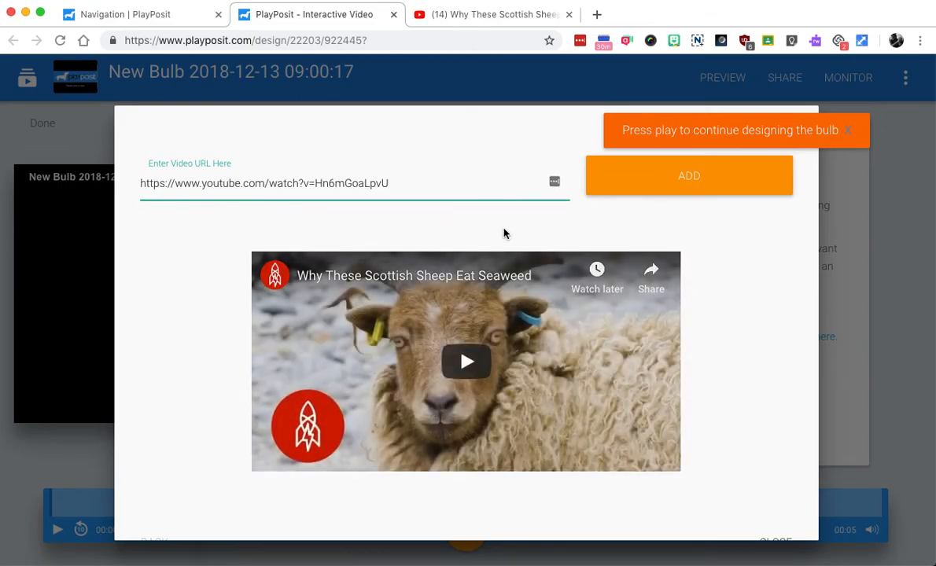
{"action": "left_click", "coordinate": [636, 188]}
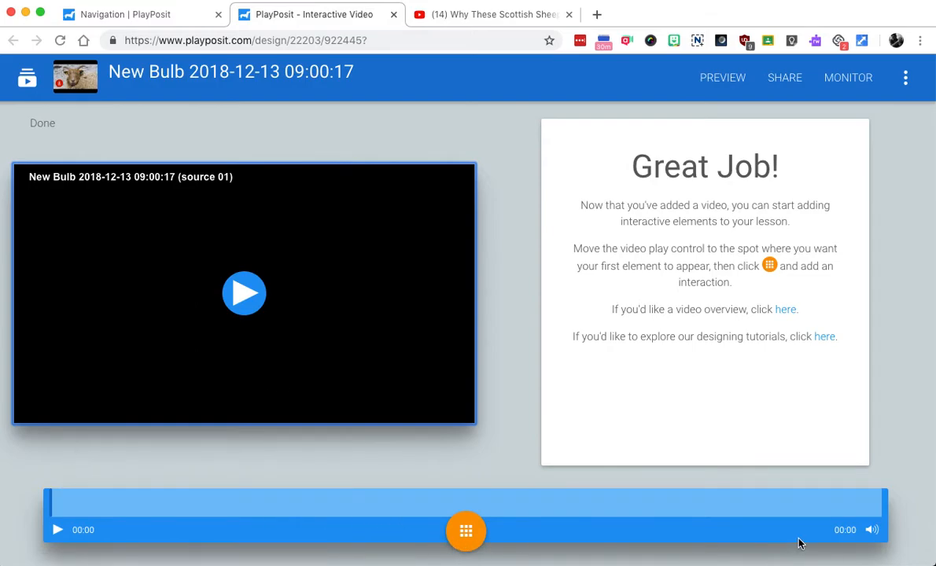
Play the video to about 00:11, pause it, and insert a multiple-choice question at that point.
{"action": "left_click", "coordinate": [251, 306]}
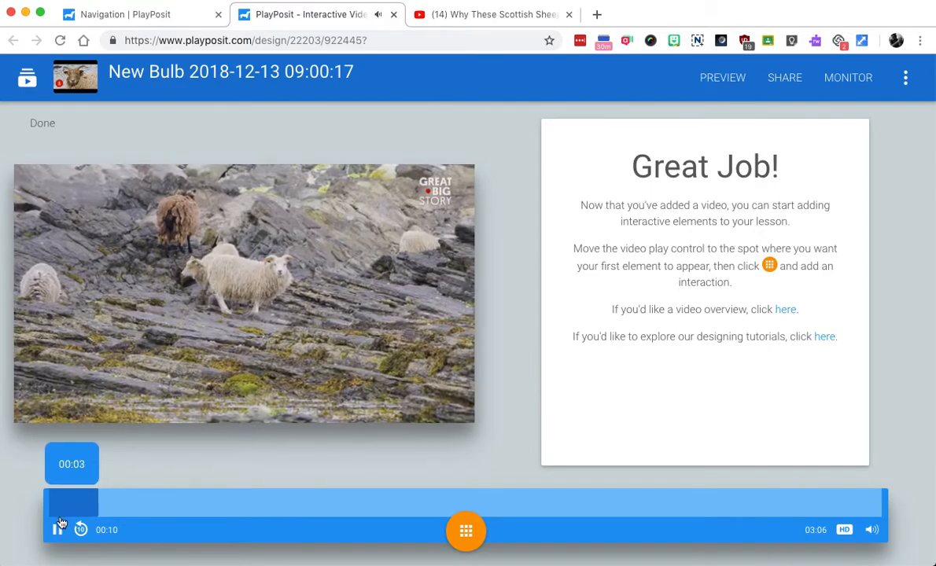
{"action": "left_click", "coordinate": [56, 533]}
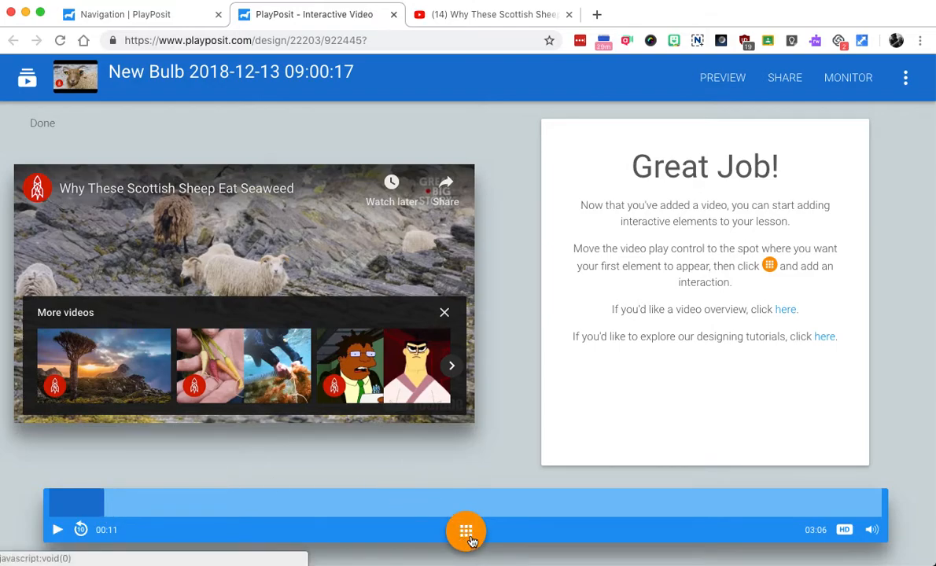
{"action": "left_click", "coordinate": [478, 538]}
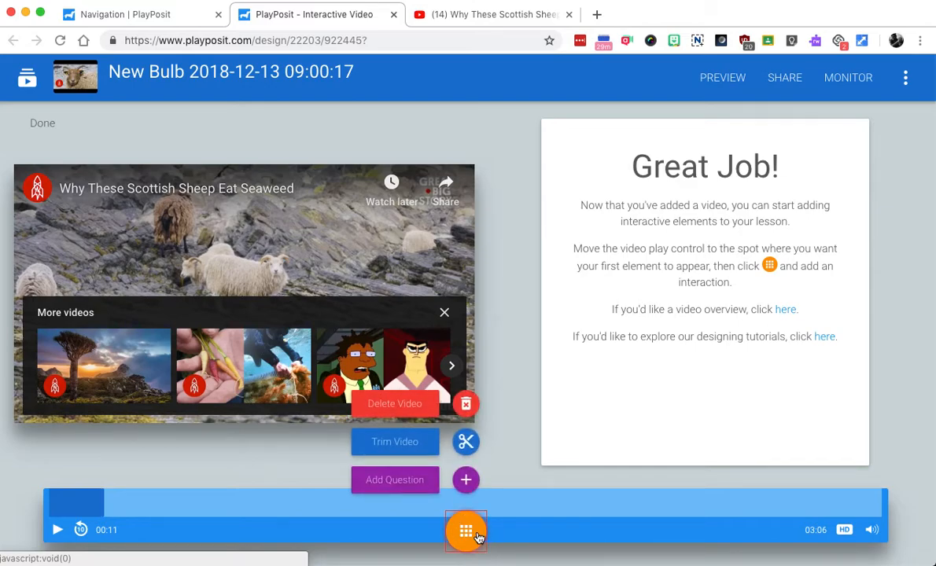
{"action": "left_click", "coordinate": [466, 480]}
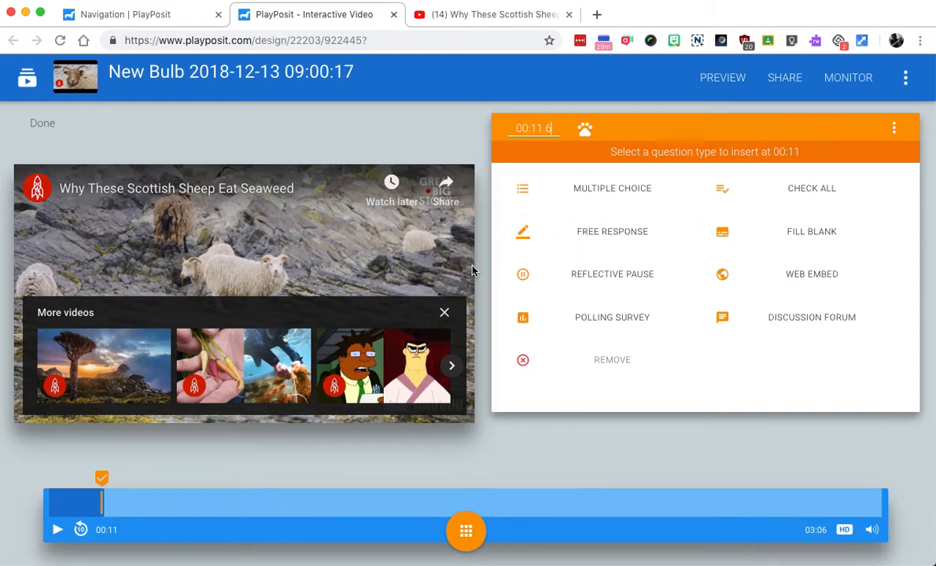
{"action": "left_click", "coordinate": [568, 186]}
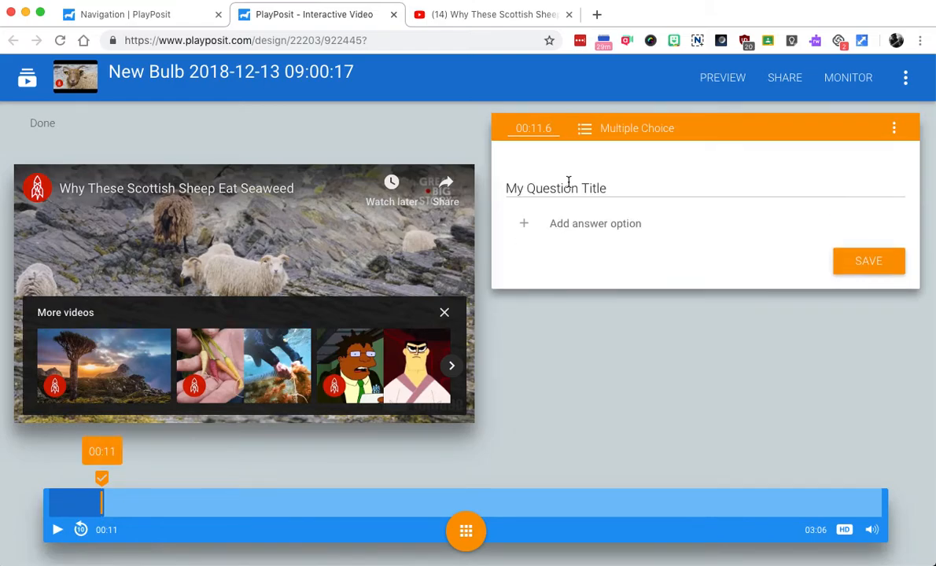
Enter "What are the sheep eating?" as the text of the multiple-choice question.
{"action": "left_click", "coordinate": [574, 189]}
{"action": "type", "text": "What "}
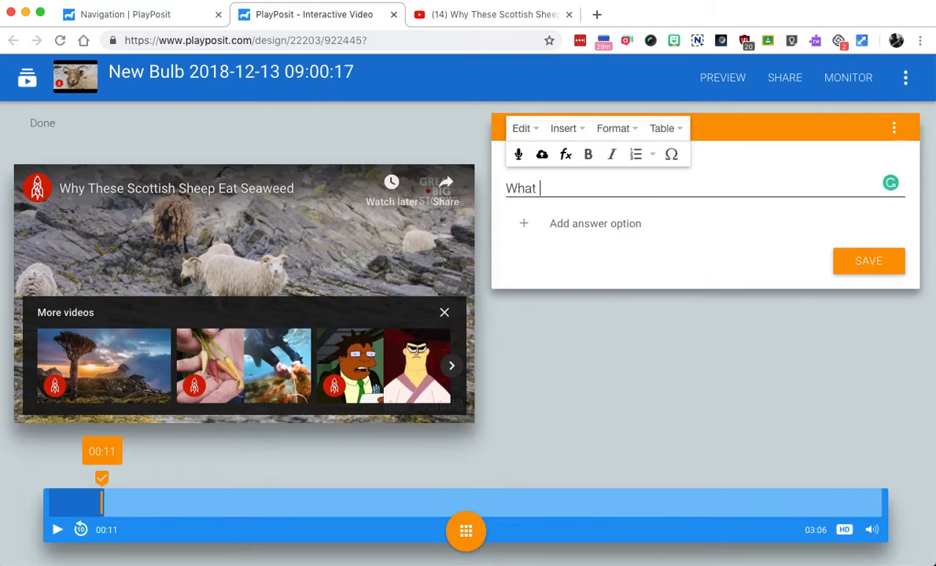
{"action": "type", "text": "are the sheep eating?"}
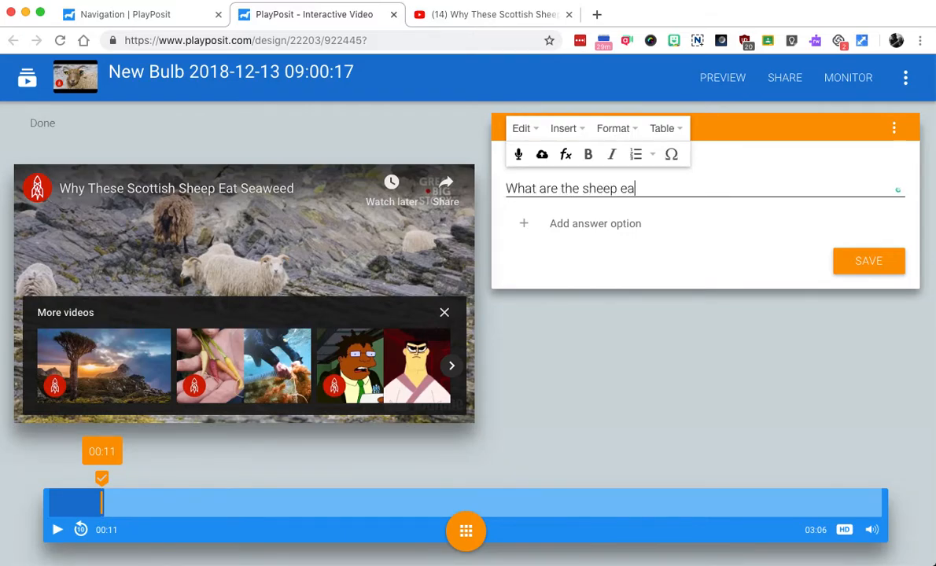
Add the answer options Cake, Rocks, Seaweed and Other Sheep, and save the question with Seaweed marked as correct.
{"action": "left_click", "coordinate": [554, 225]}
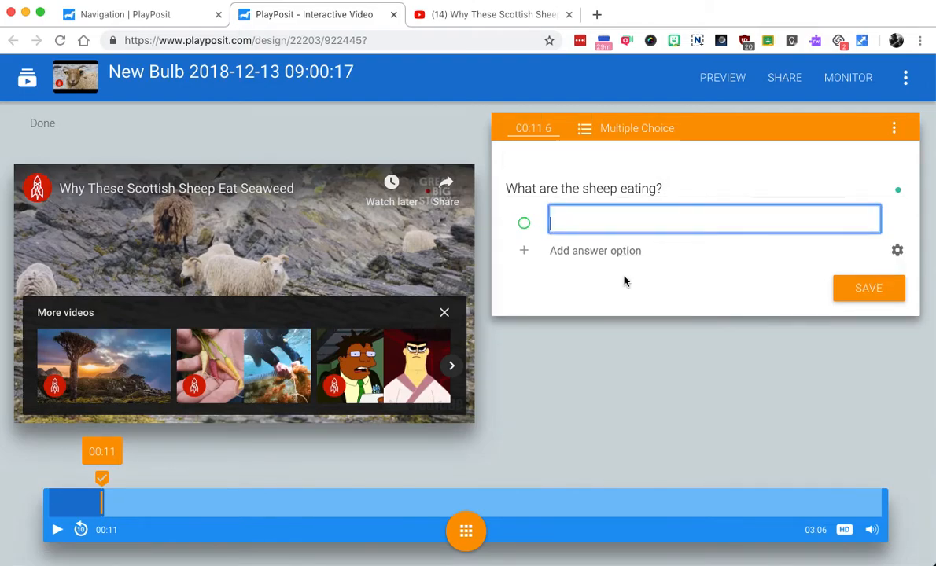
{"action": "type", "text": "Cake"}
{"action": "left_click", "coordinate": [599, 252]}
{"action": "type", "text": "Rocks"}
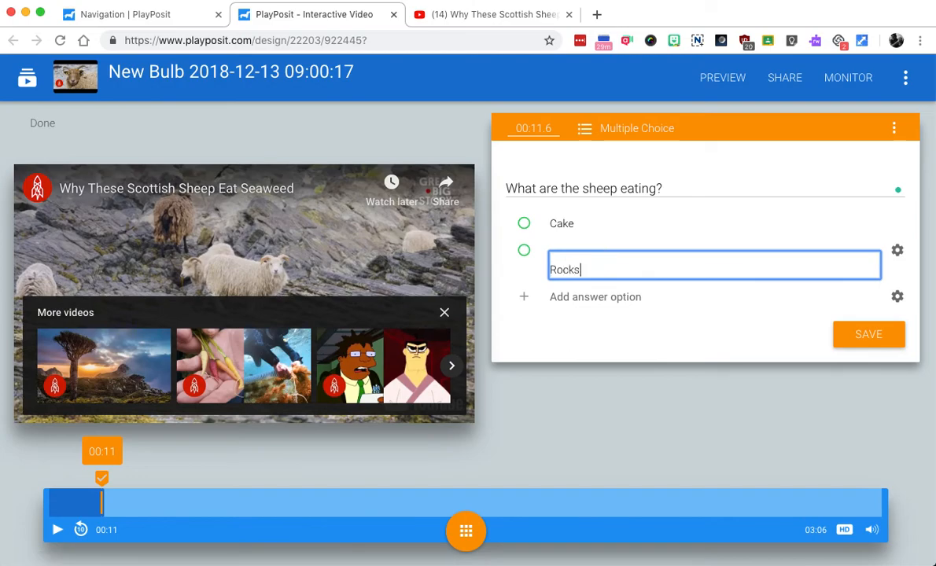
{"action": "left_click", "coordinate": [580, 298]}
{"action": "type", "text": "Seaweed"}
{"action": "left_click", "coordinate": [568, 343]}
{"action": "type", "text": "Other Sheep"}
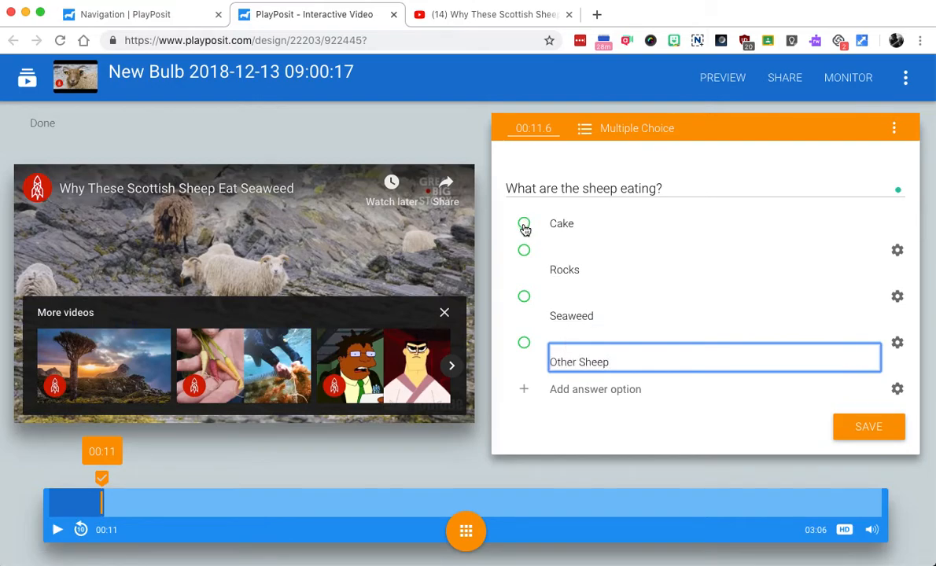
{"action": "left_click", "coordinate": [524, 297]}
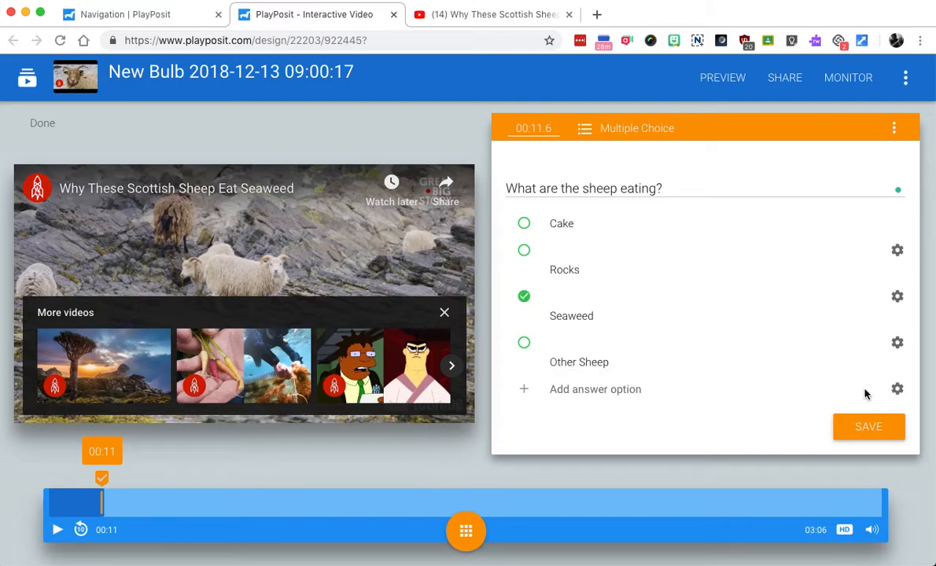
{"action": "left_click", "coordinate": [865, 426]}
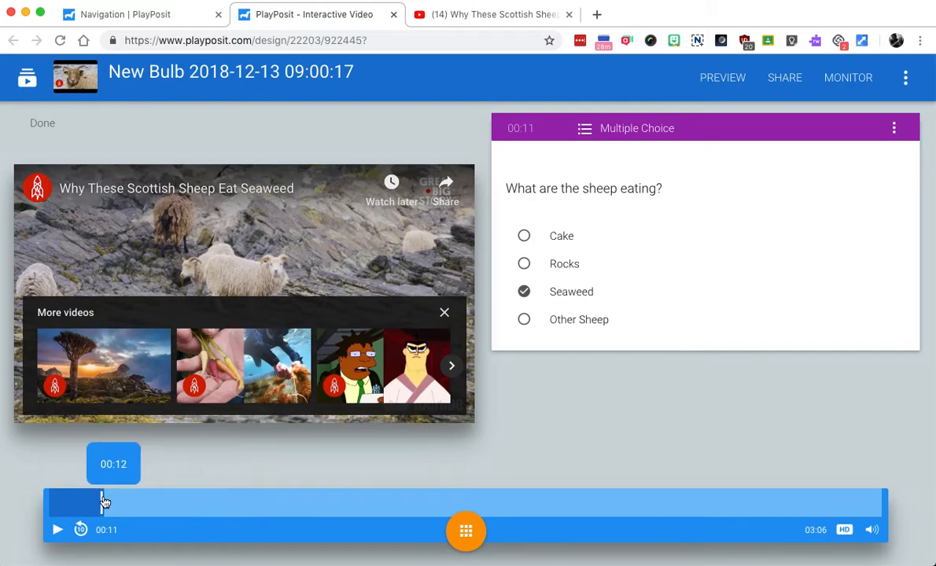
Play the video on to about 00:25, pause it, and insert a polling survey at that point.
{"action": "left_click", "coordinate": [57, 530]}
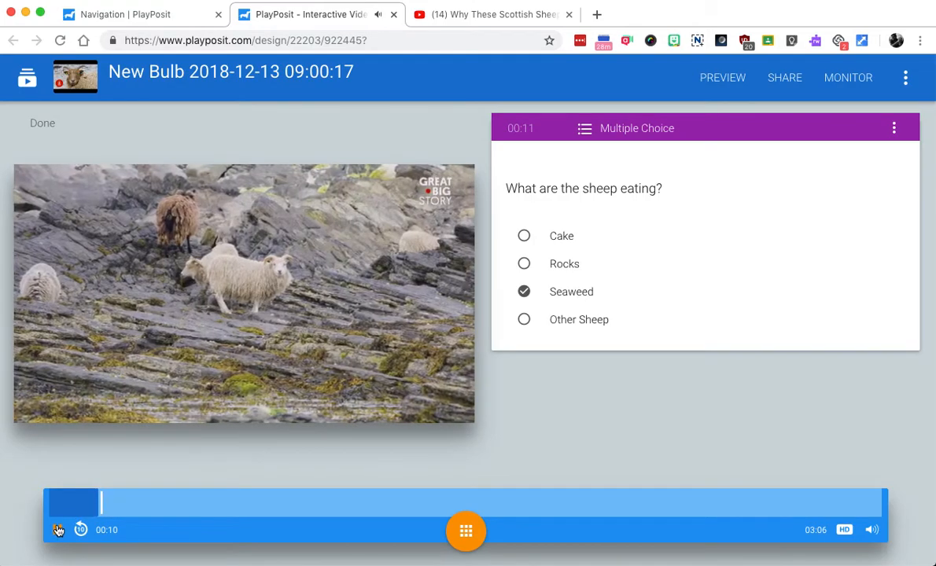
{"action": "left_click", "coordinate": [57, 530]}
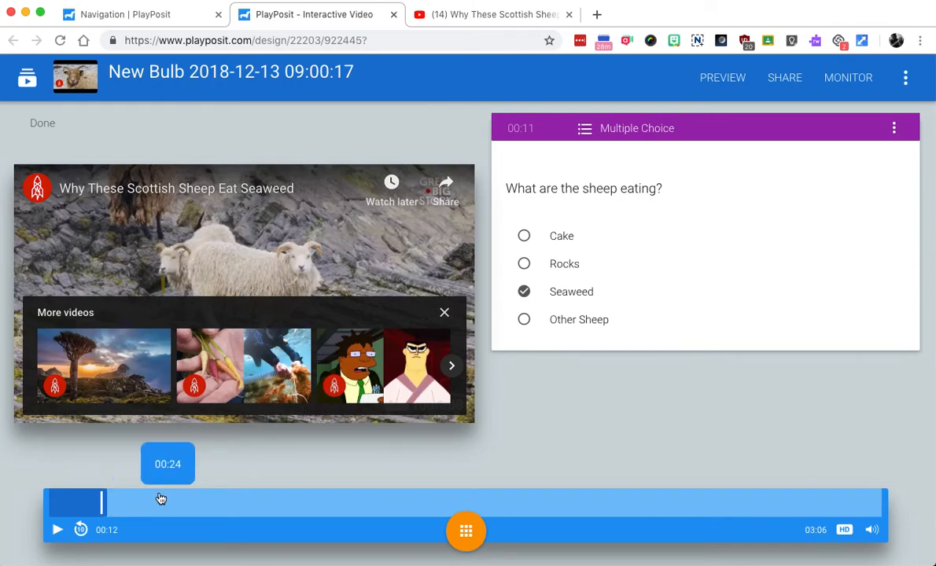
{"action": "left_click", "coordinate": [58, 530]}
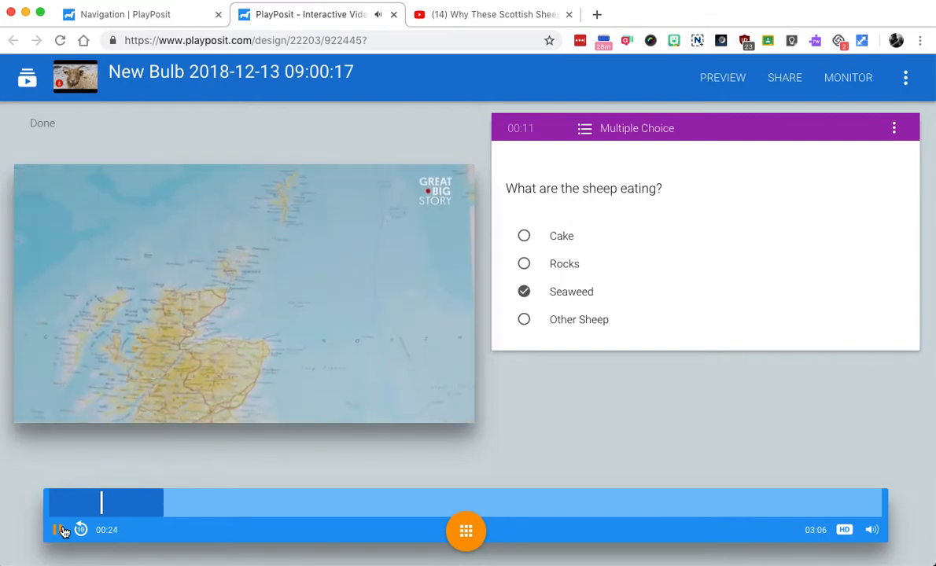
{"action": "left_click", "coordinate": [59, 531]}
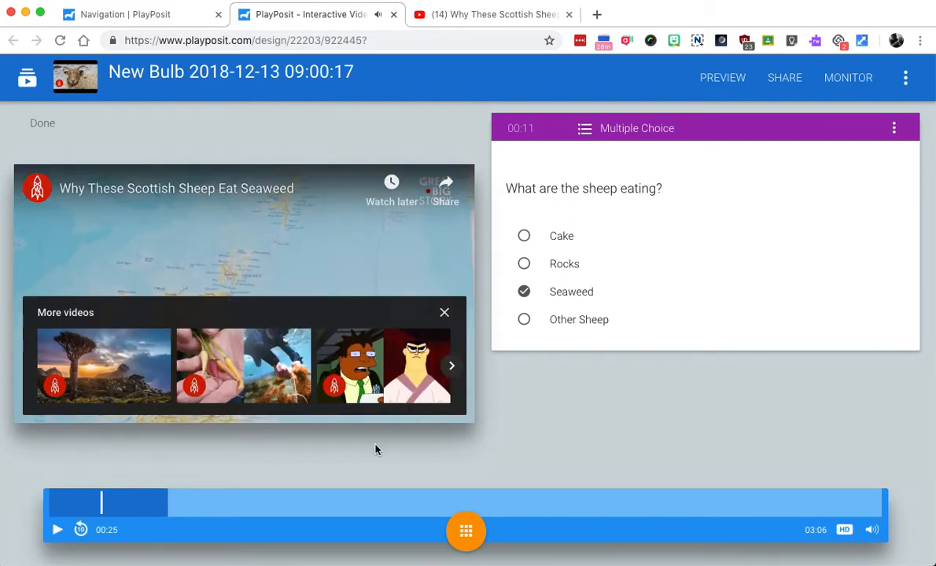
{"action": "left_click", "coordinate": [466, 531]}
{"action": "left_click", "coordinate": [464, 479]}
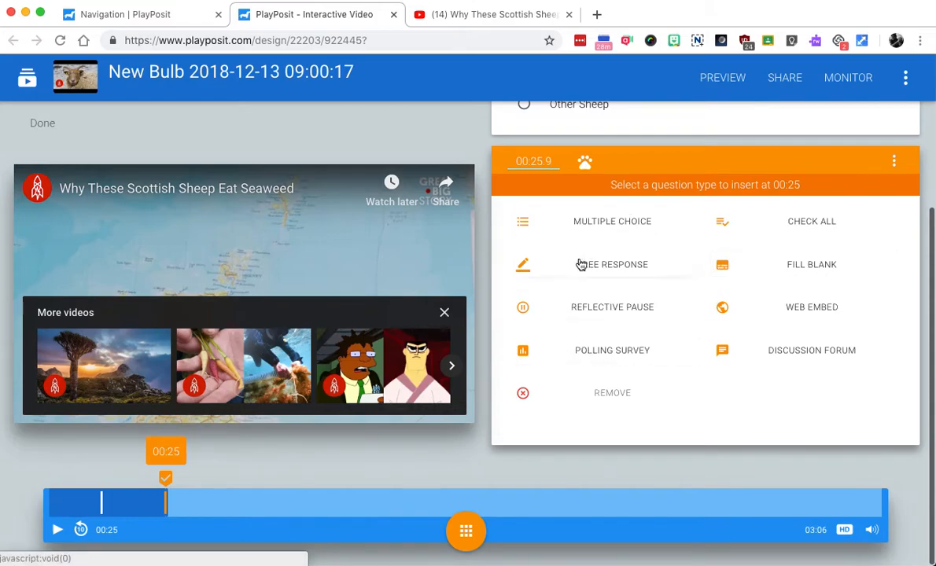
{"action": "left_click", "coordinate": [616, 357]}
Choose a polling survey for the question at 00:25 and enter "Have you been to Scotland?" as its text.
{"action": "left_click", "coordinate": [587, 344]}
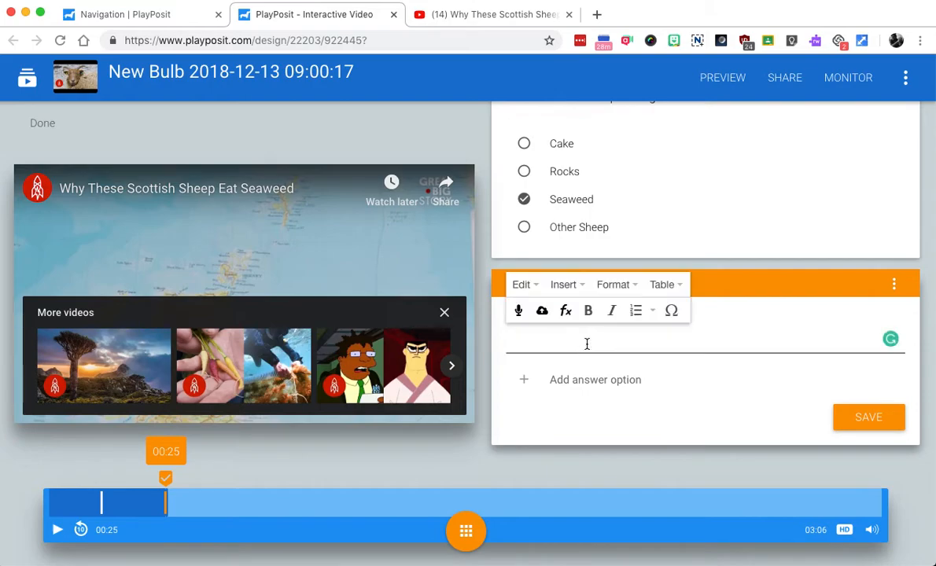
{"action": "type", "text": "Have you bee"}
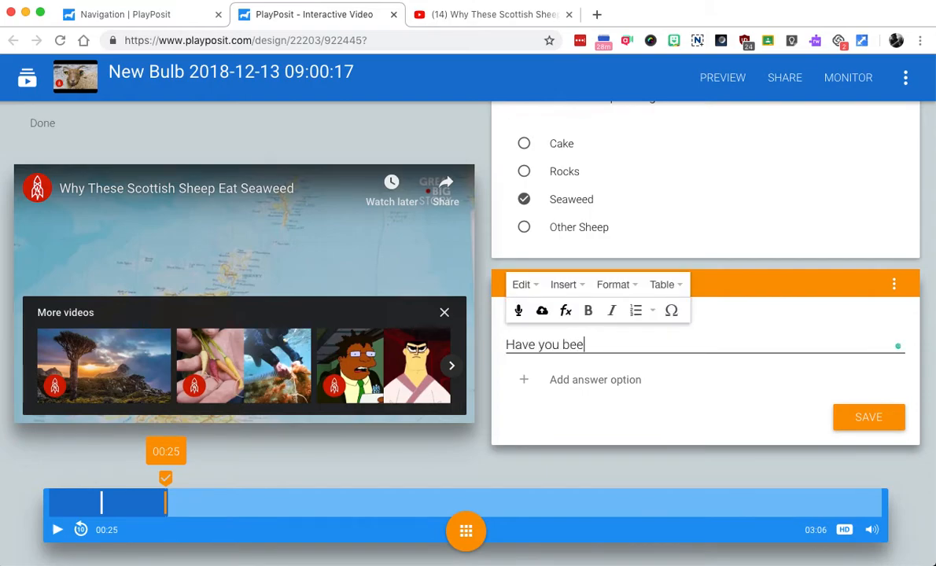
{"action": "type", "text": "n to Scotland?"}
Add the answer options Yes and No to the polling survey and save it.
{"action": "left_click", "coordinate": [578, 379]}
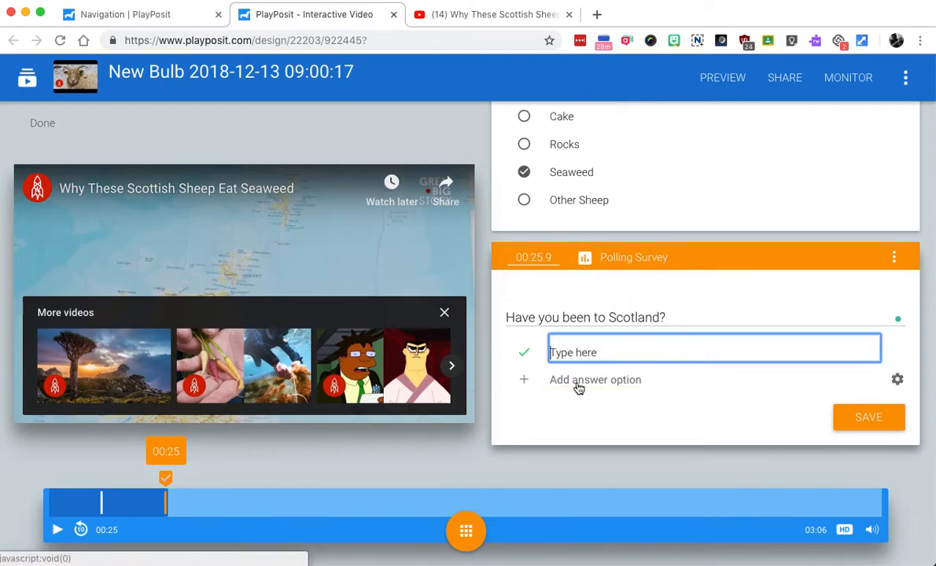
{"action": "type", "text": "YEs"}
{"action": "key", "text": "BackSpace"}
{"action": "key", "text": "BackSpace"}
{"action": "type", "text": "es"}
{"action": "left_click", "coordinate": [596, 385]}
{"action": "type", "text": "No"}
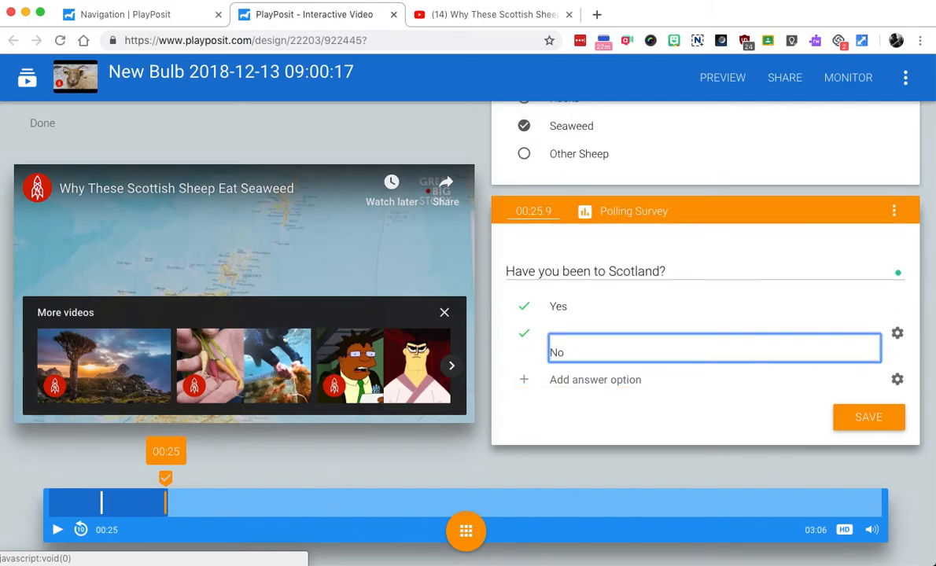
{"action": "left_click", "coordinate": [848, 423]}
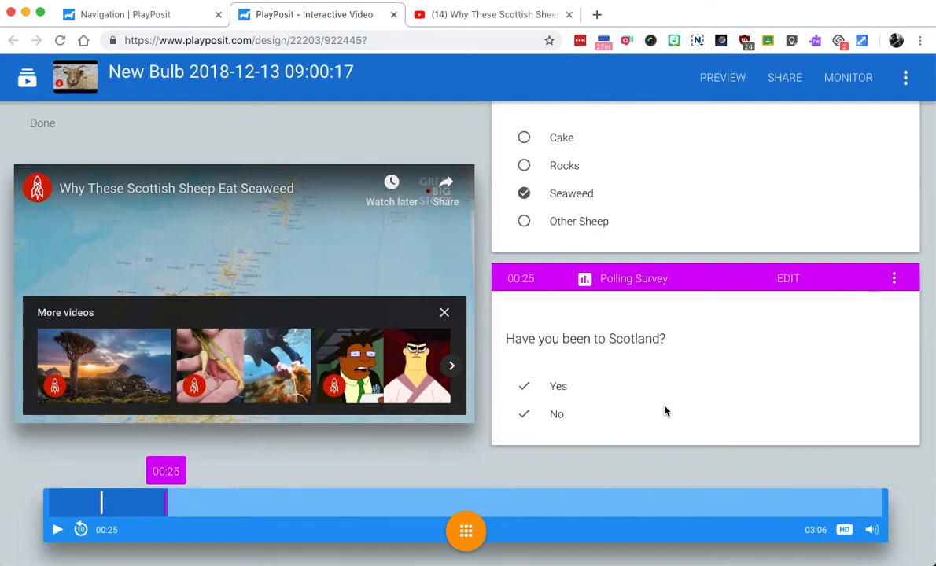
In the bulb's settings, allow viewers to rewind during questions and to retake once completed, and close the settings.
{"action": "scroll", "coordinate": [665, 410], "scroll_direction": "up", "scroll_amount": 2}
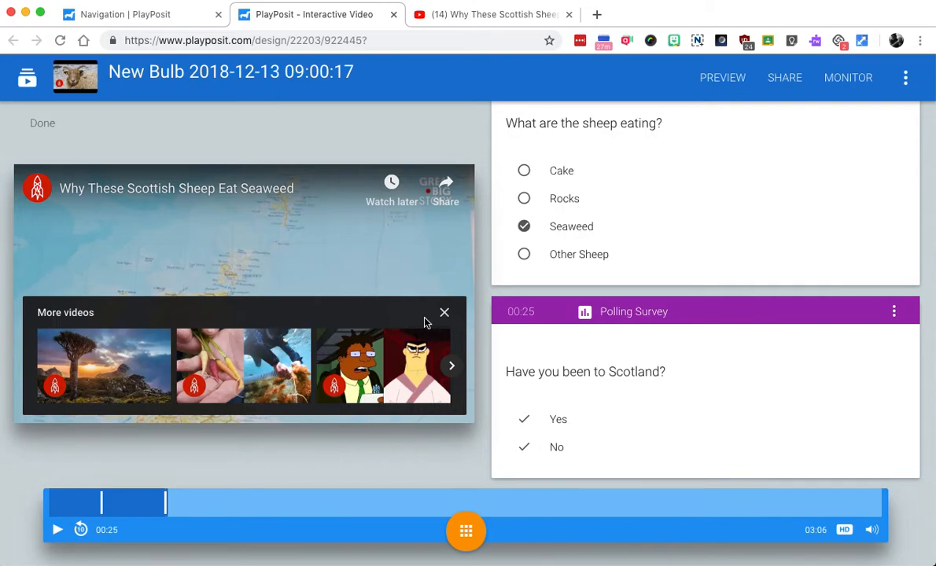
{"action": "scroll", "coordinate": [548, 299], "scroll_direction": "up", "scroll_amount": 4}
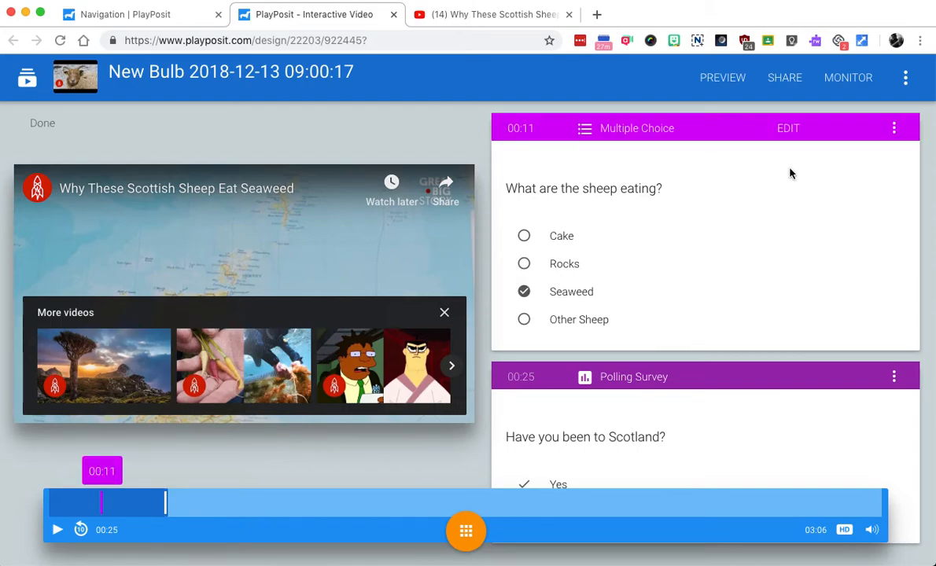
{"action": "left_click", "coordinate": [912, 91]}
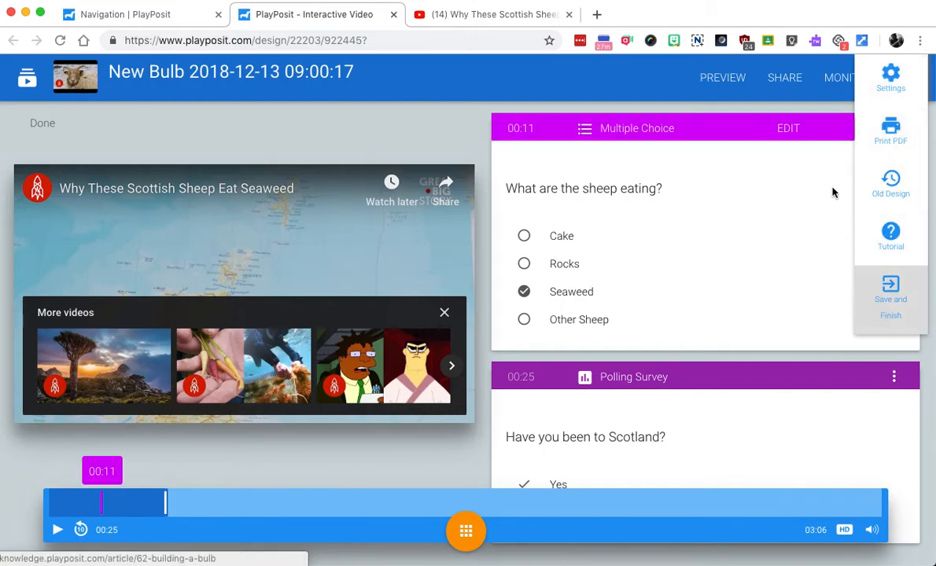
{"action": "left_click", "coordinate": [887, 91]}
{"action": "scroll", "coordinate": [618, 289], "scroll_direction": "down", "scroll_amount": 1}
{"action": "scroll", "coordinate": [256, 336], "scroll_direction": "down", "scroll_amount": 1}
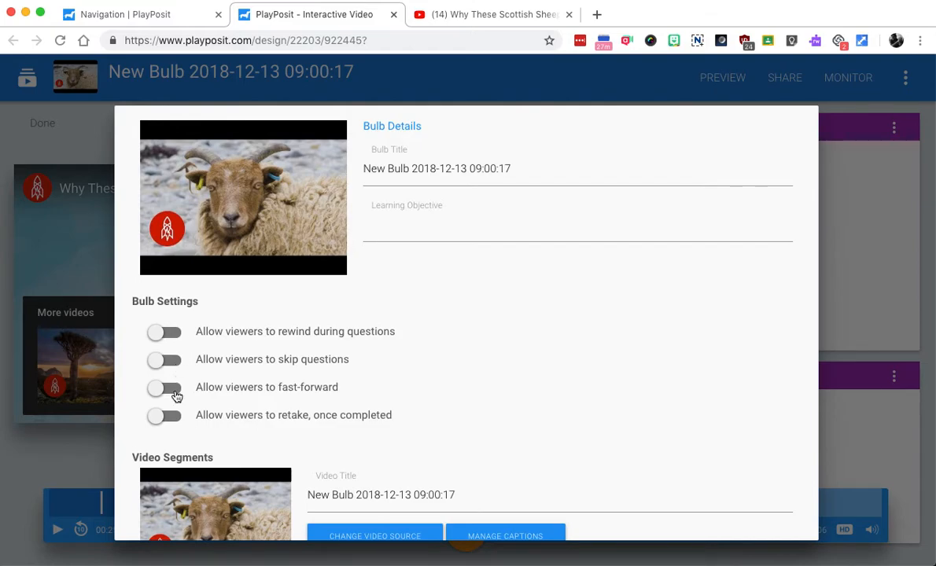
{"action": "scroll", "coordinate": [177, 397], "scroll_direction": "down", "scroll_amount": 1}
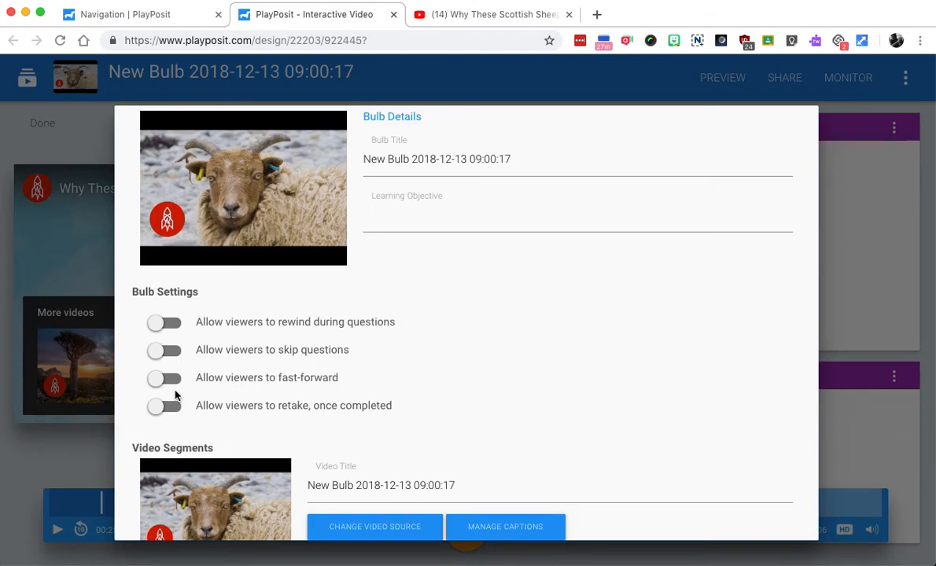
{"action": "scroll", "coordinate": [174, 395], "scroll_direction": "down", "scroll_amount": 3}
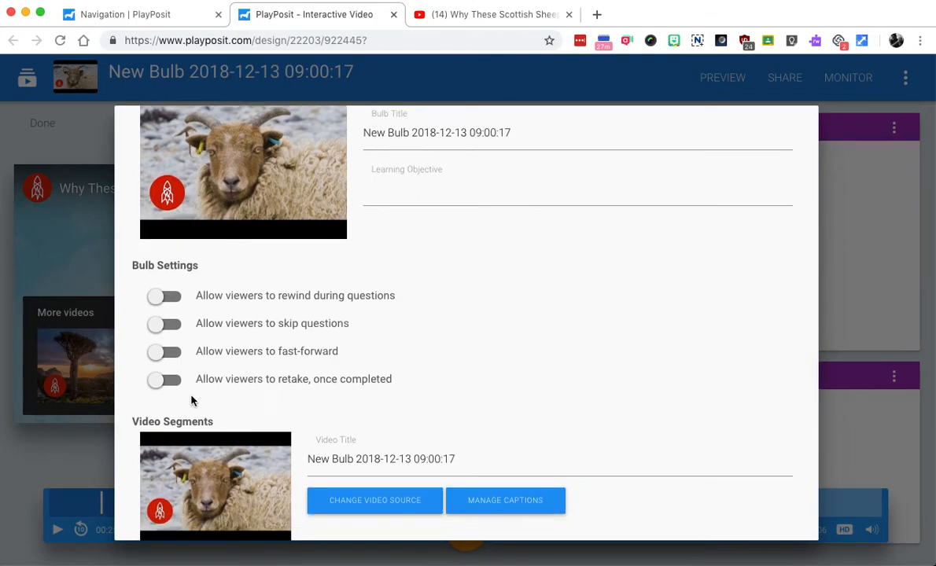
{"action": "scroll", "coordinate": [191, 398], "scroll_direction": "up", "scroll_amount": 3}
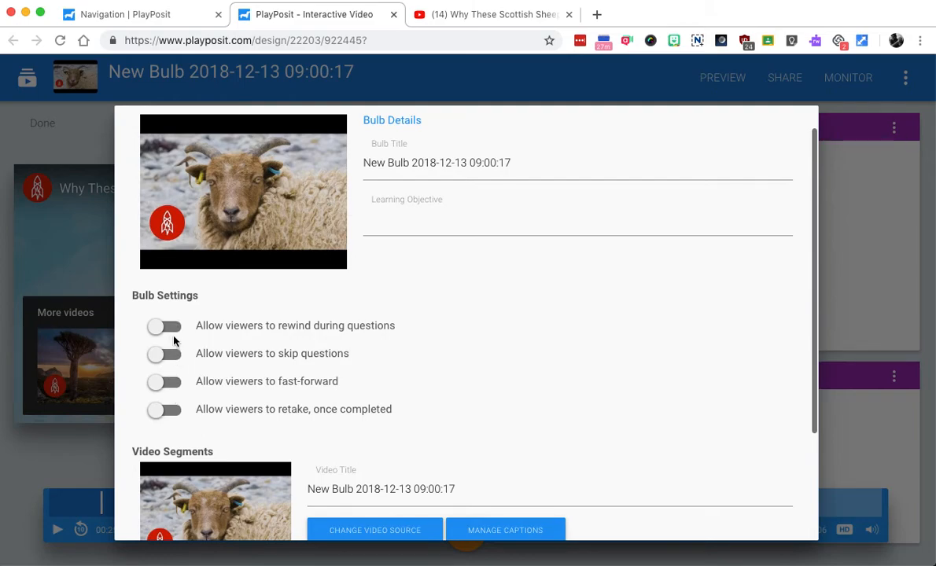
{"action": "left_click", "coordinate": [167, 327]}
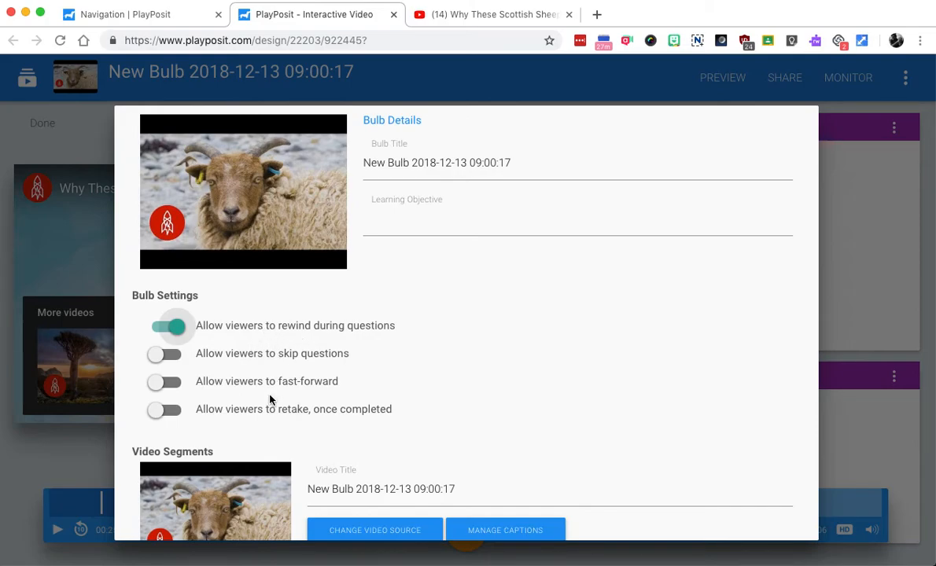
{"action": "left_click", "coordinate": [172, 411]}
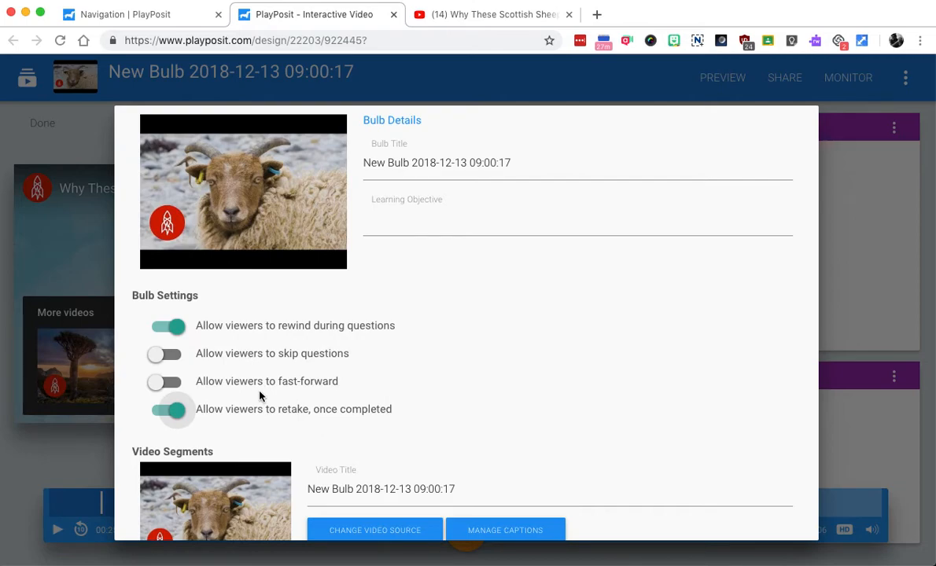
{"action": "scroll", "coordinate": [259, 396], "scroll_direction": "down", "scroll_amount": 3}
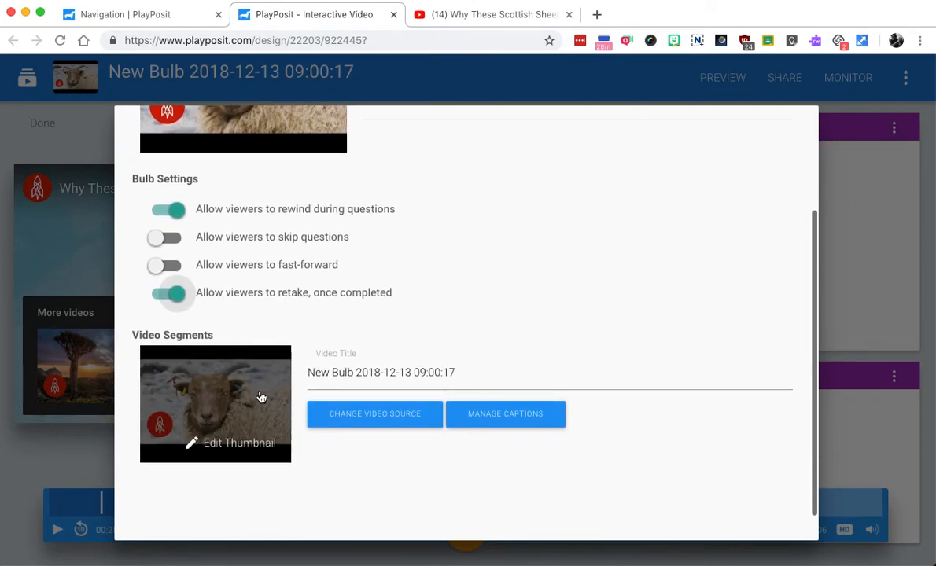
{"action": "scroll", "coordinate": [261, 398], "scroll_direction": "up", "scroll_amount": 3}
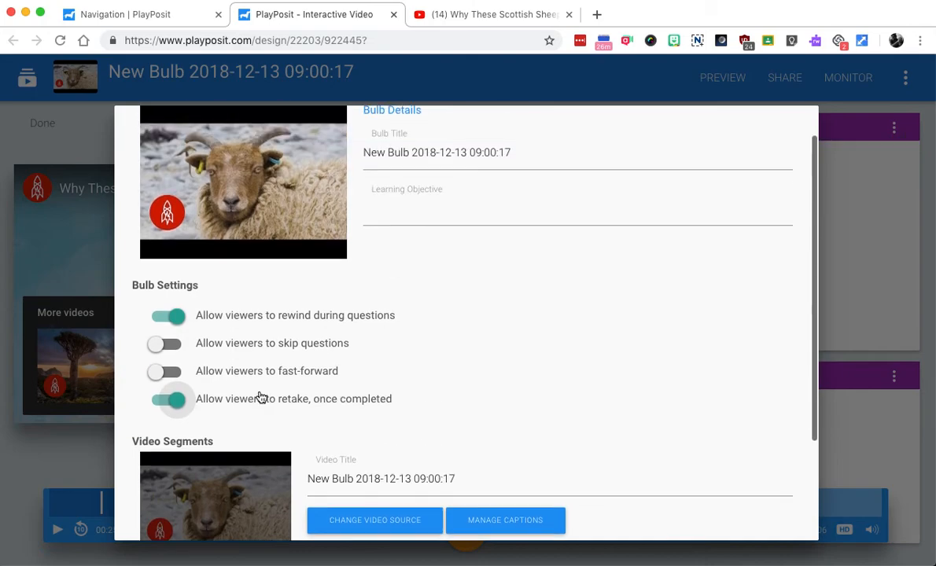
{"action": "left_click", "coordinate": [863, 398]}
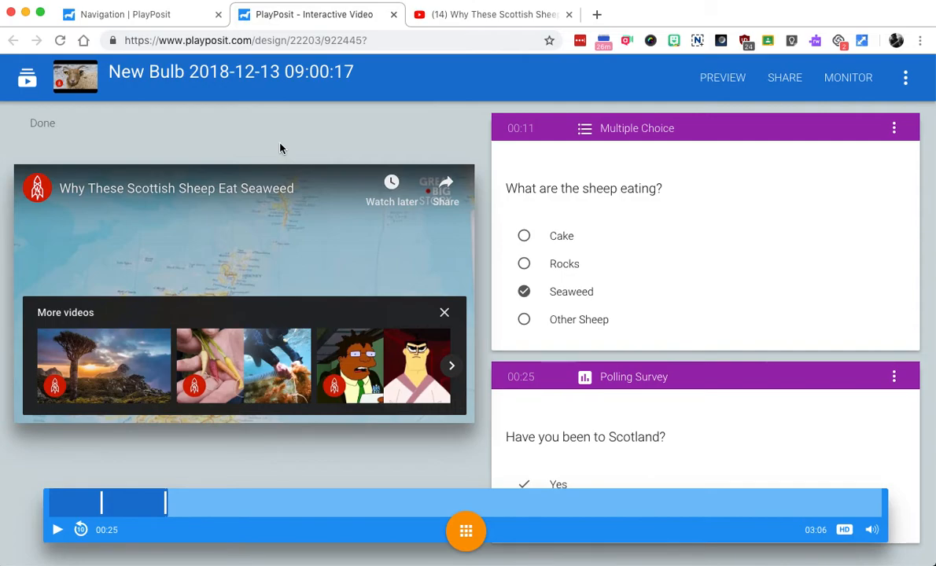
Go to My Bulbs, check the class assignments and TechCo Demo due date of "Sheep Eating Seaweed by the Seashore", and close the assignment window.
{"action": "left_click", "coordinate": [156, 19]}
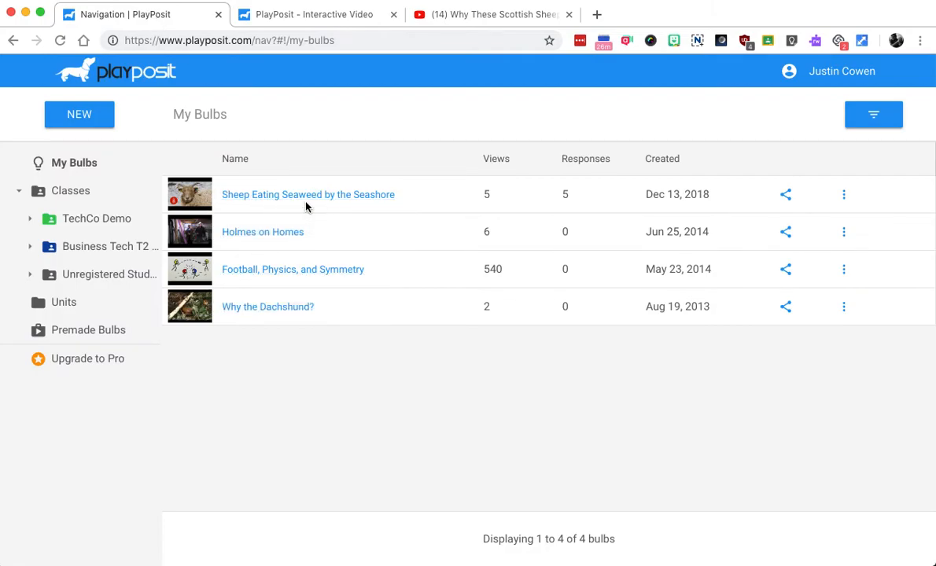
{"action": "left_click", "coordinate": [838, 203]}
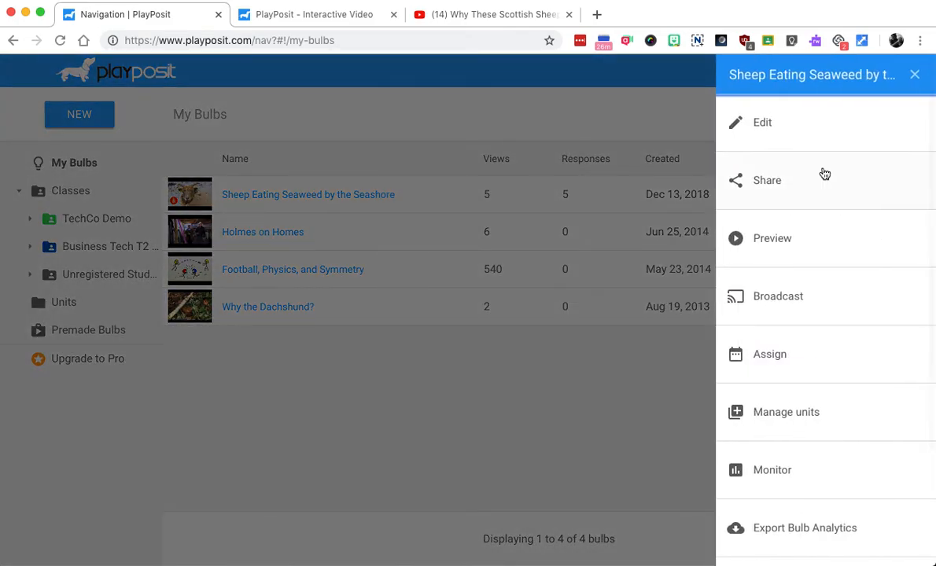
{"action": "scroll", "coordinate": [783, 236], "scroll_direction": "down", "scroll_amount": 1}
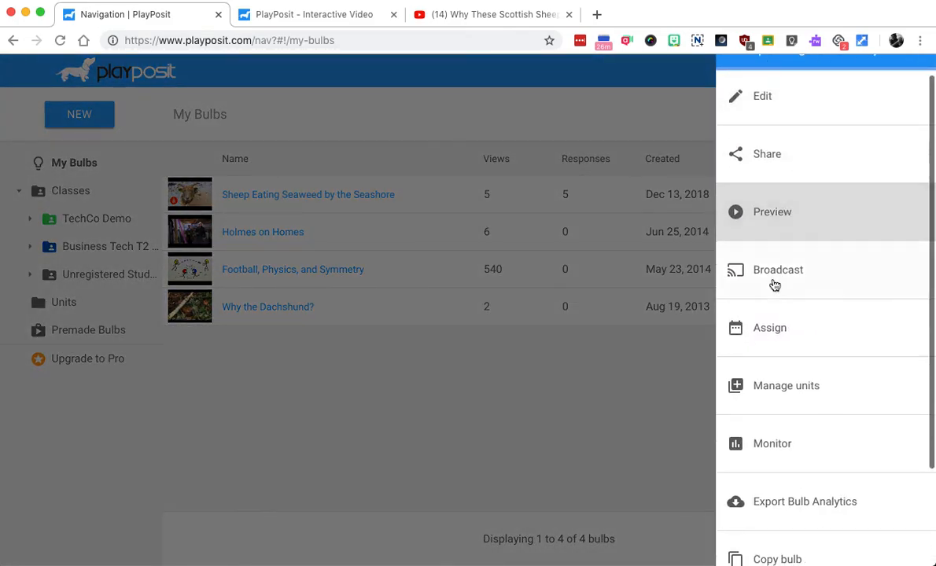
{"action": "left_click", "coordinate": [763, 328]}
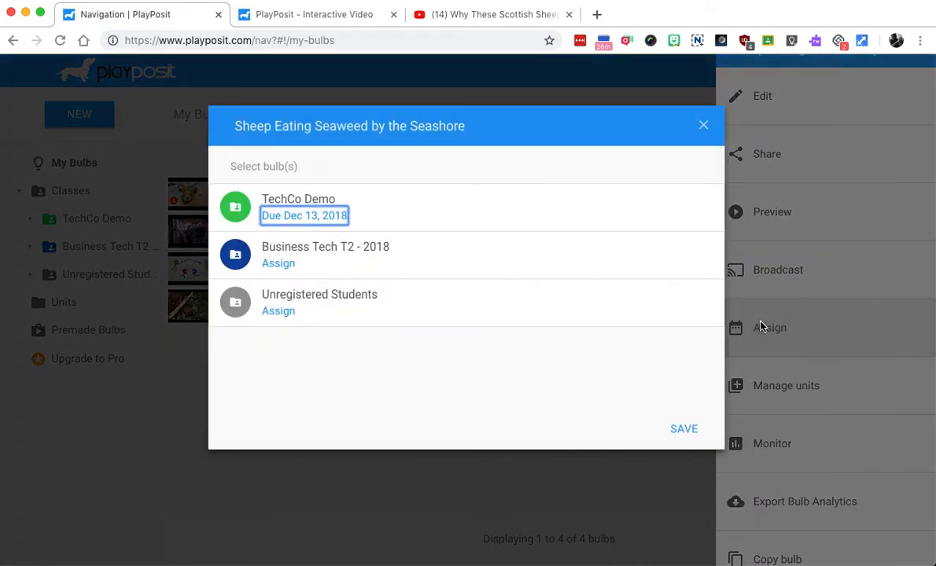
{"action": "left_click", "coordinate": [294, 224]}
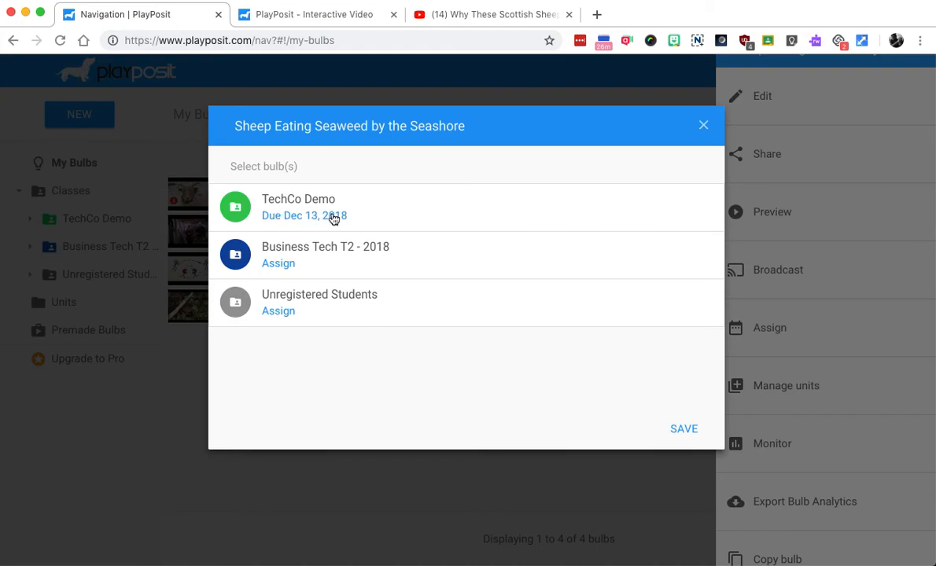
{"action": "left_click", "coordinate": [703, 125]}
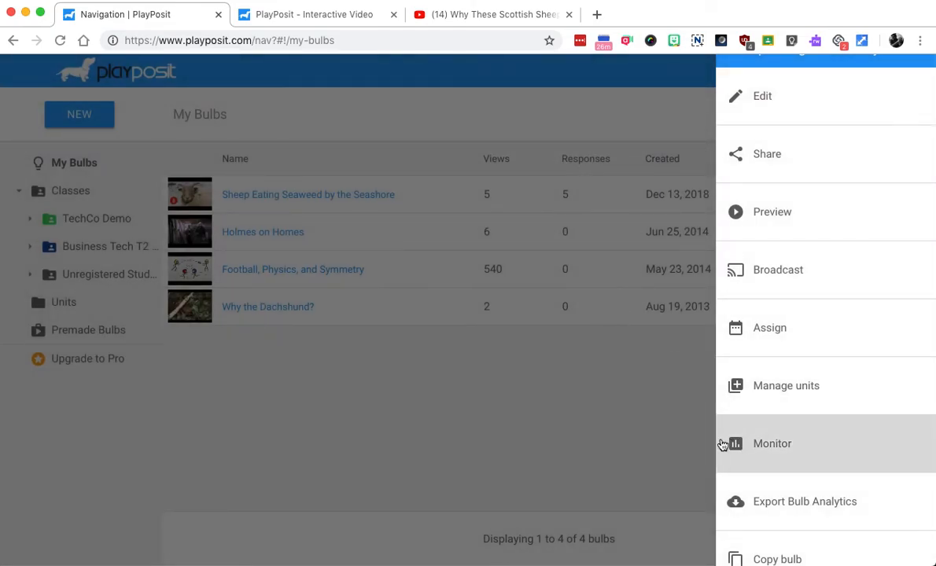
Open the TechCo Demo class's responses to "Sheep Eating Seaweed by the Seashore" for monitoring.
{"action": "left_click", "coordinate": [748, 455]}
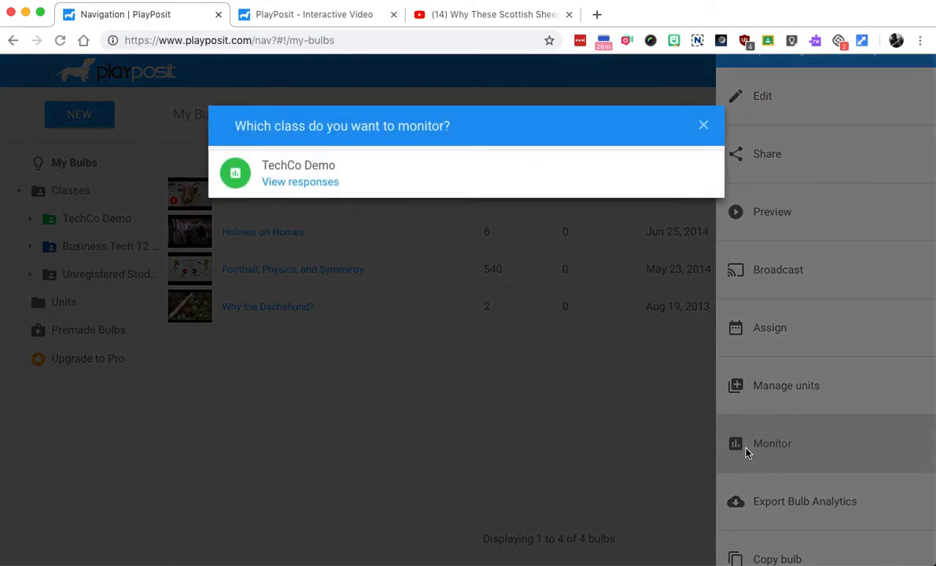
{"action": "left_click", "coordinate": [309, 182]}
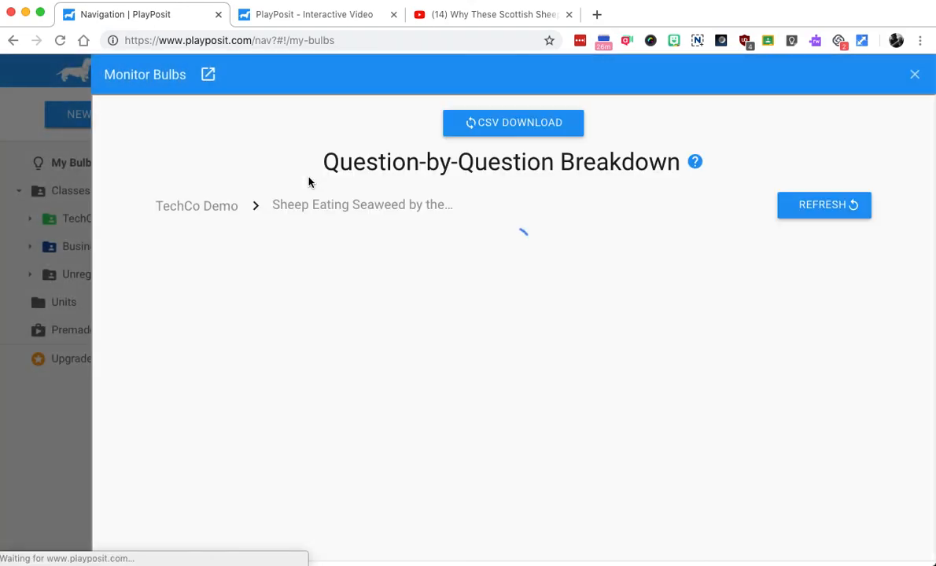